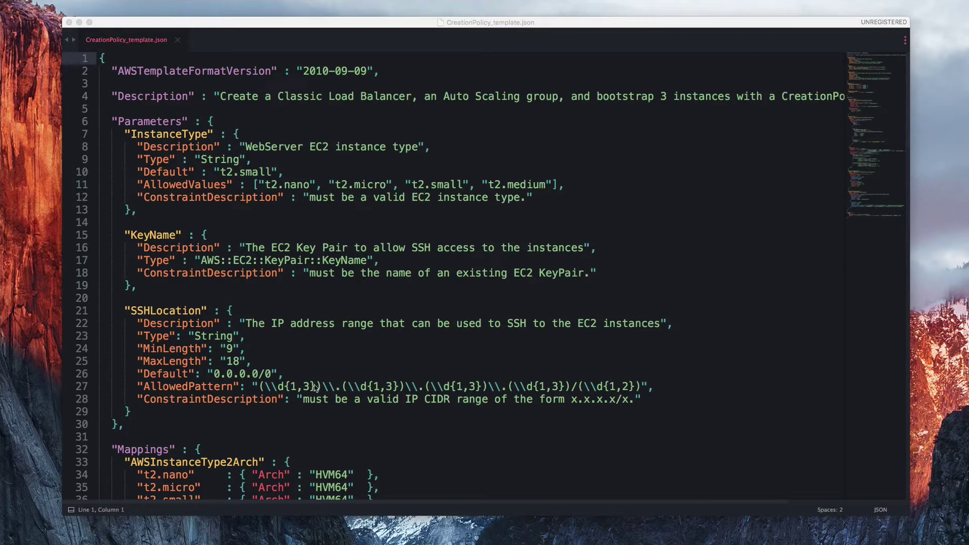
Step: Scroll CreationPolicy_template.json down to the ElasticLoadBalancer resource around line 119
scroll(338, 342, down, 10)
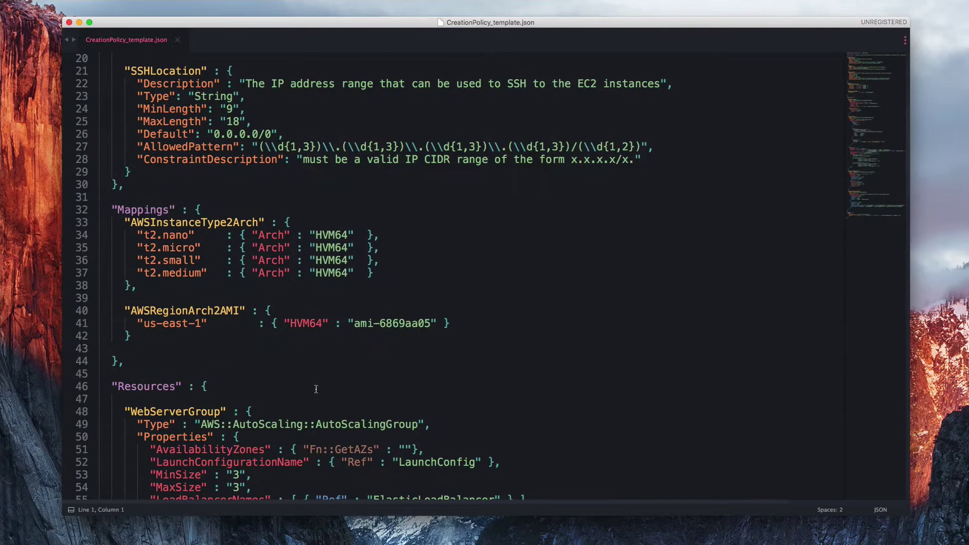
scroll(390, 257, down, 1)
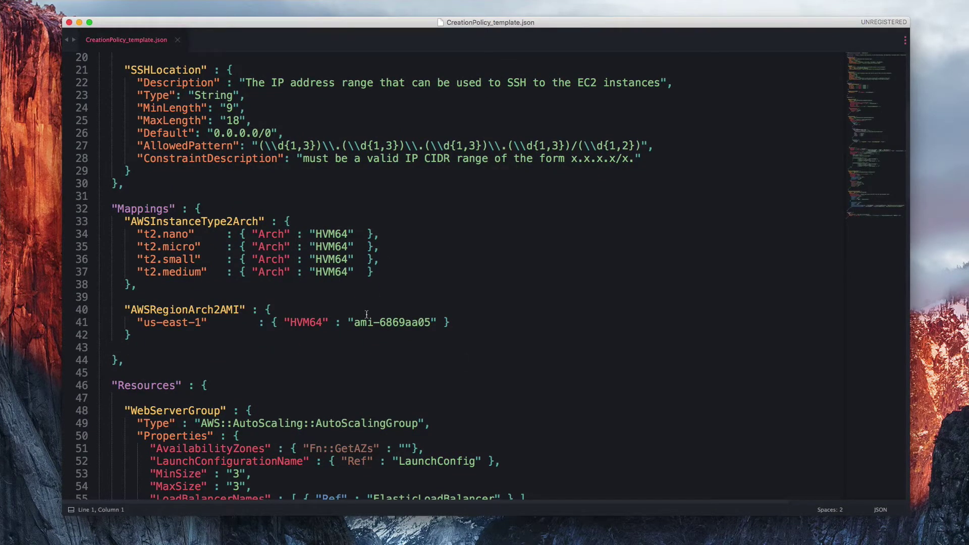
scroll(382, 312, down, 19)
scroll(381, 311, down, 17)
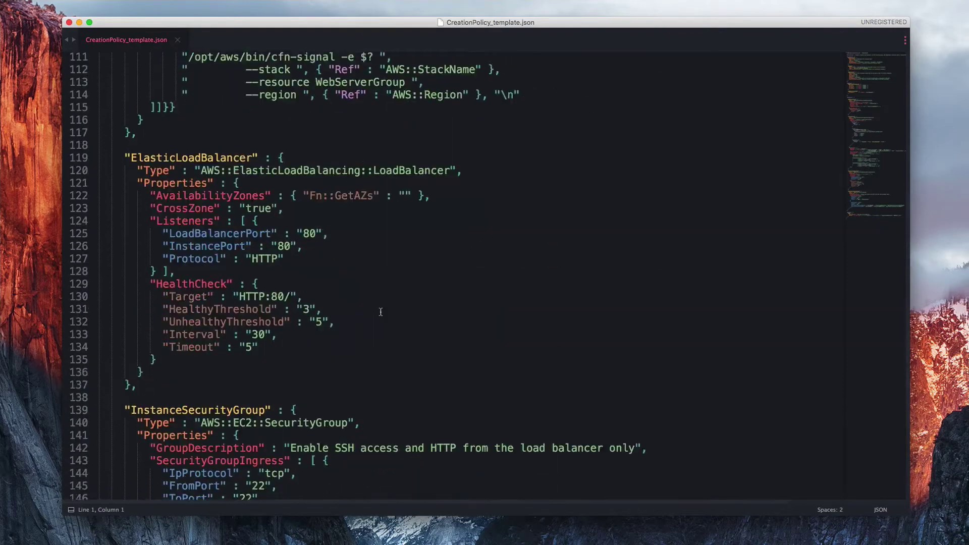
scroll(381, 312, up, 10)
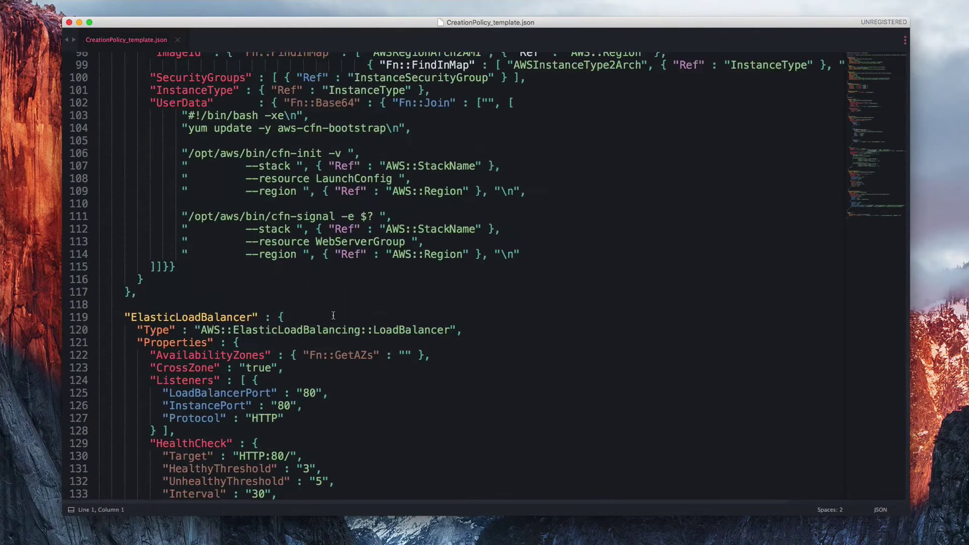
scroll(333, 316, down, 7)
scroll(277, 201, up, 3)
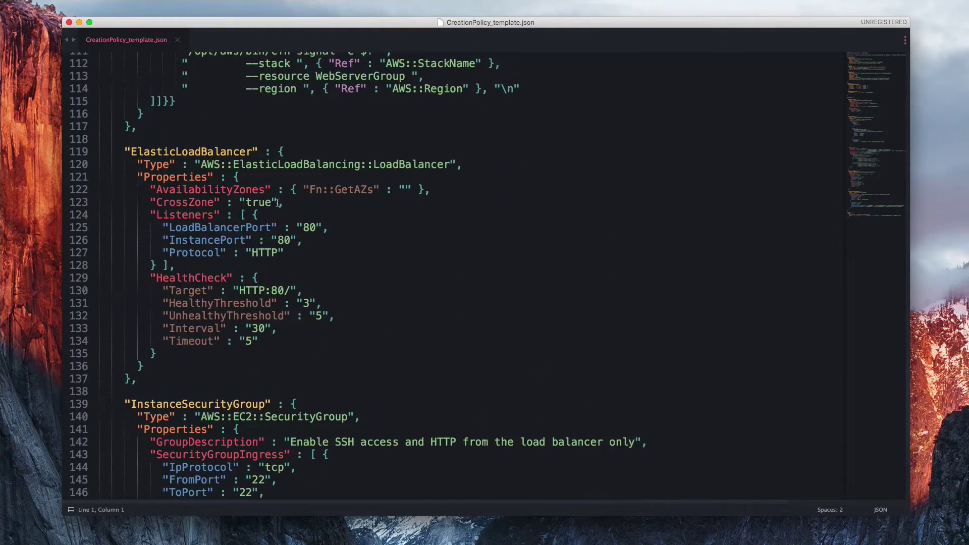
Step: Select the ElasticLoadBalancer block and its Properties from AvailabilityZones down, then bring Chrome's new tab forward
drag(124, 151, 194, 385)
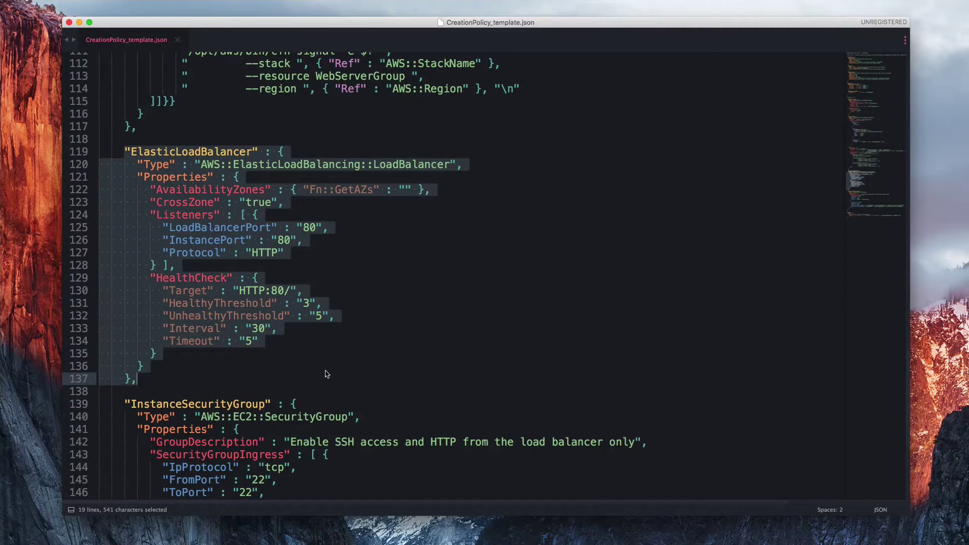
click(297, 321)
drag(144, 189, 410, 355)
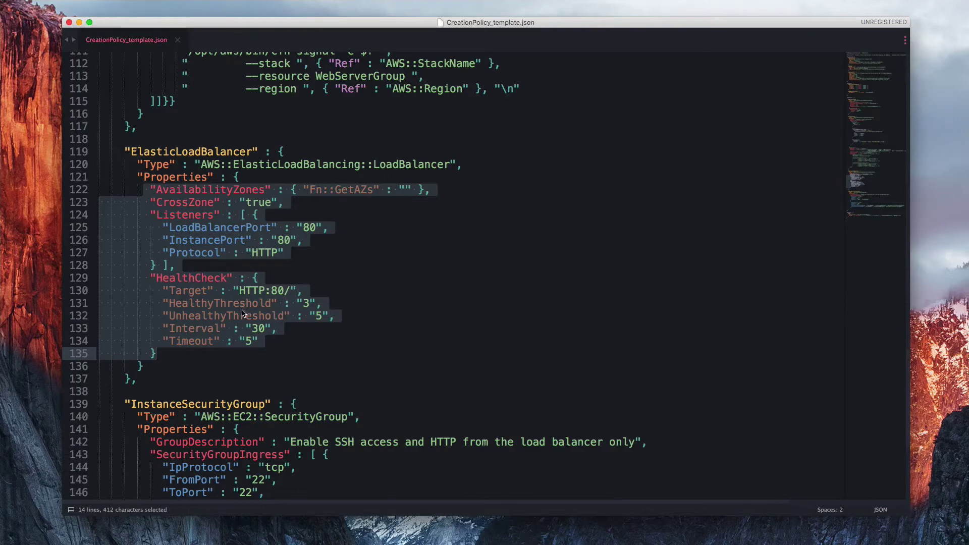
click(202, 341)
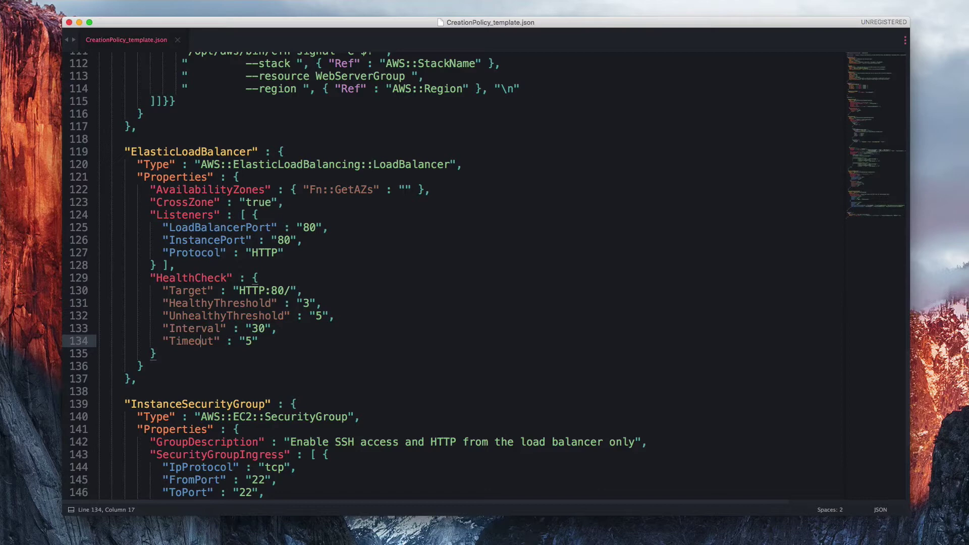
key(super+Tab)
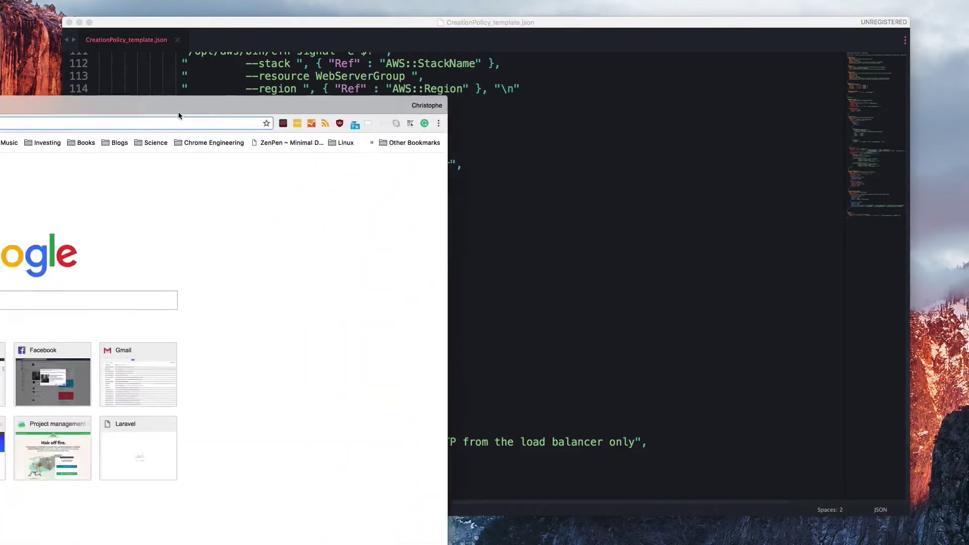
drag(182, 102, 632, 19)
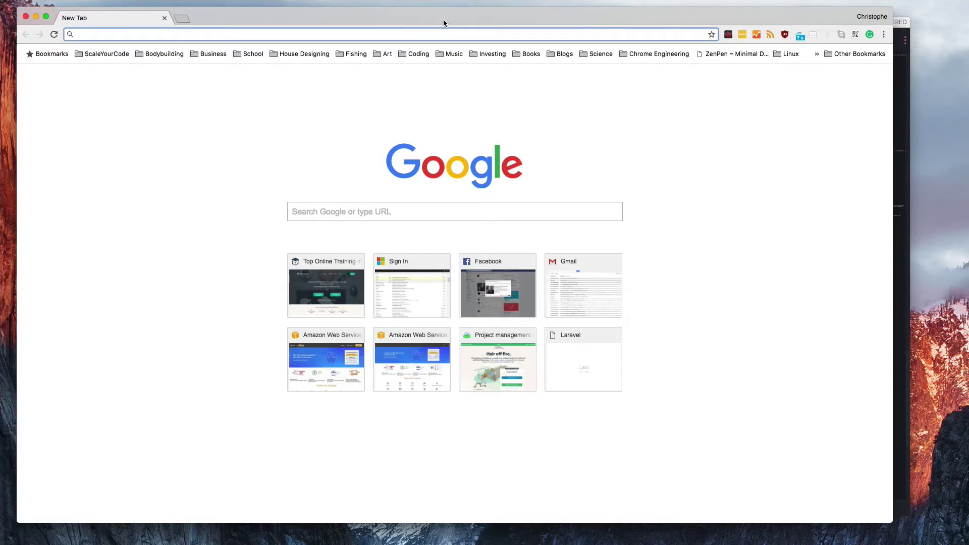
Step: Copy the Type value AWS::ElasticLoadBalancing::LoadBalancer from the template's line 120
drag(444, 23, 666, 201)
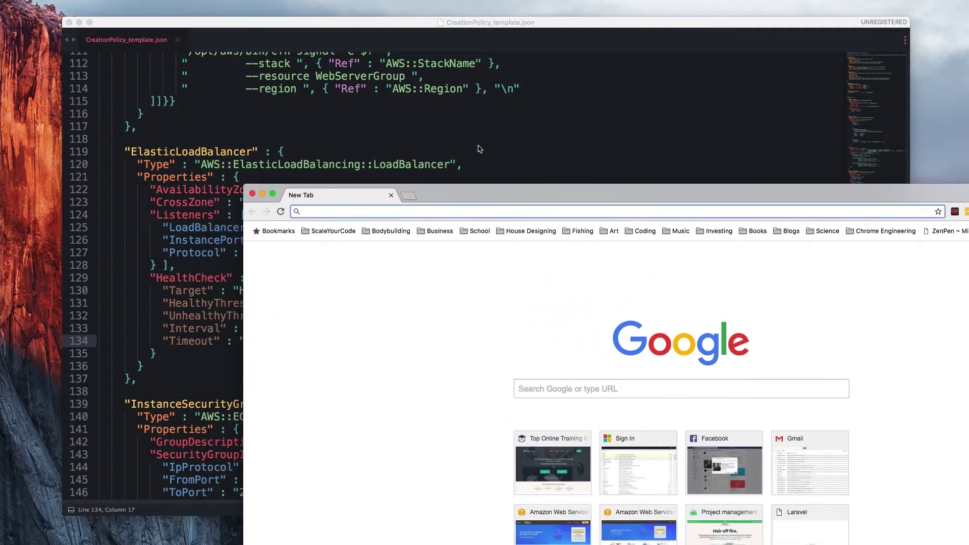
click(631, 171)
drag(201, 164, 451, 166)
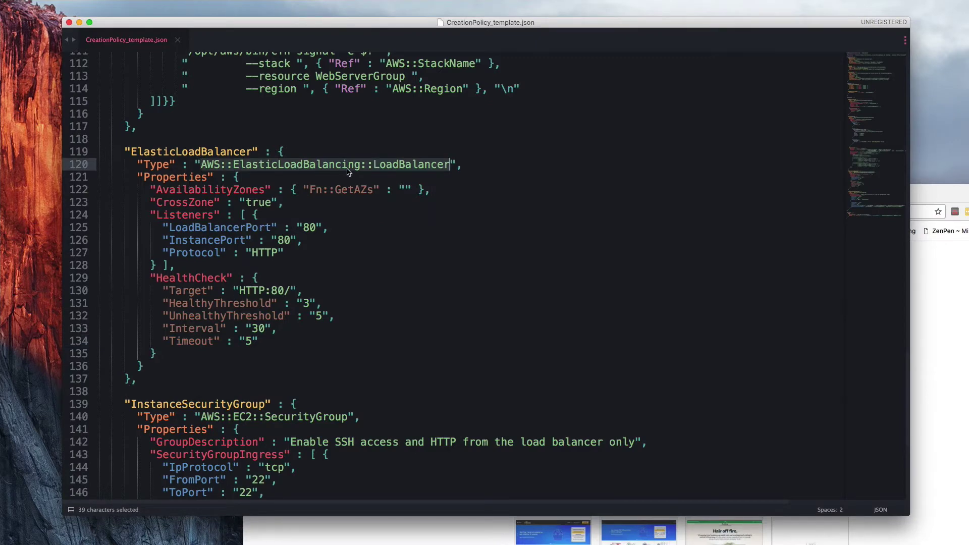
key(super+c)
Step: Search Google for AWS::ElasticLoadBalancing::LoadBalancer in the maximized Chrome window
click(964, 318)
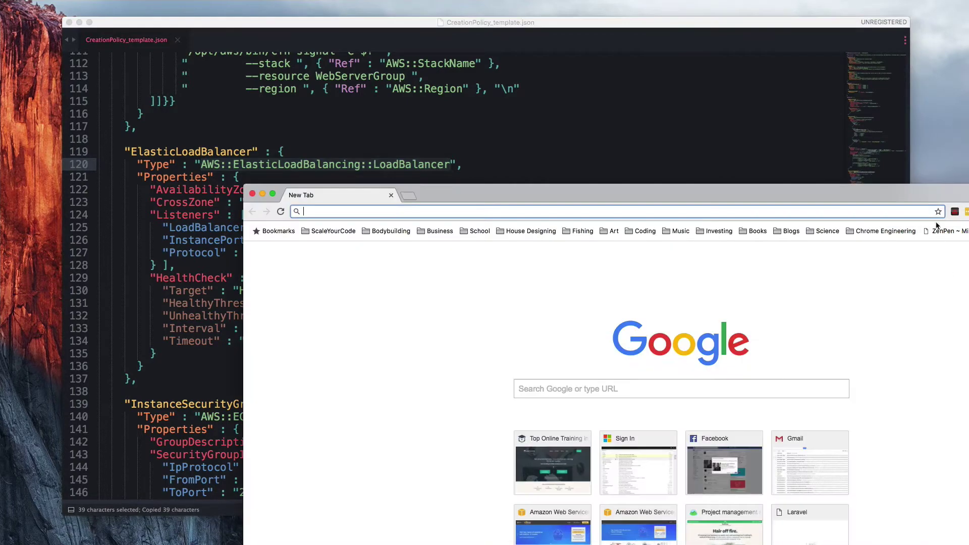
double_click(913, 187)
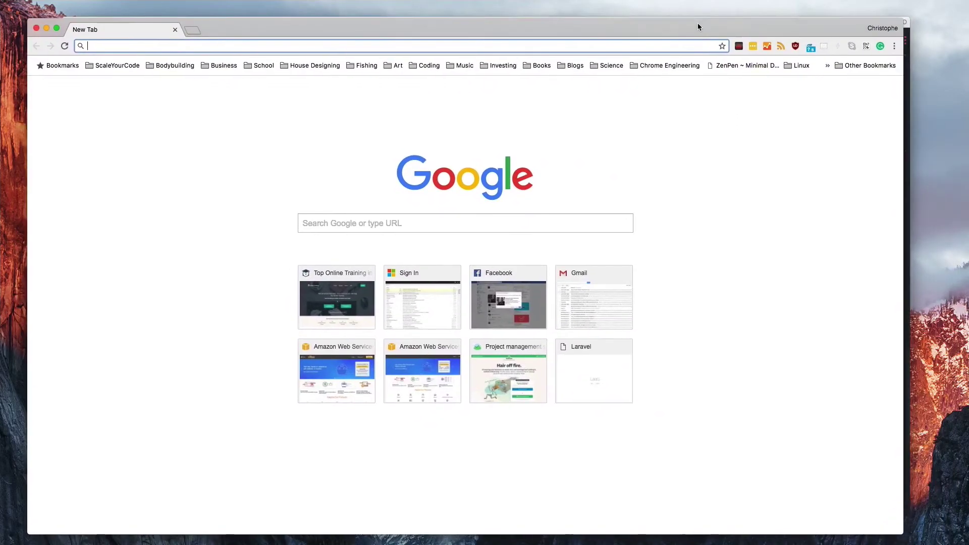
key(super+v)
key(Return)
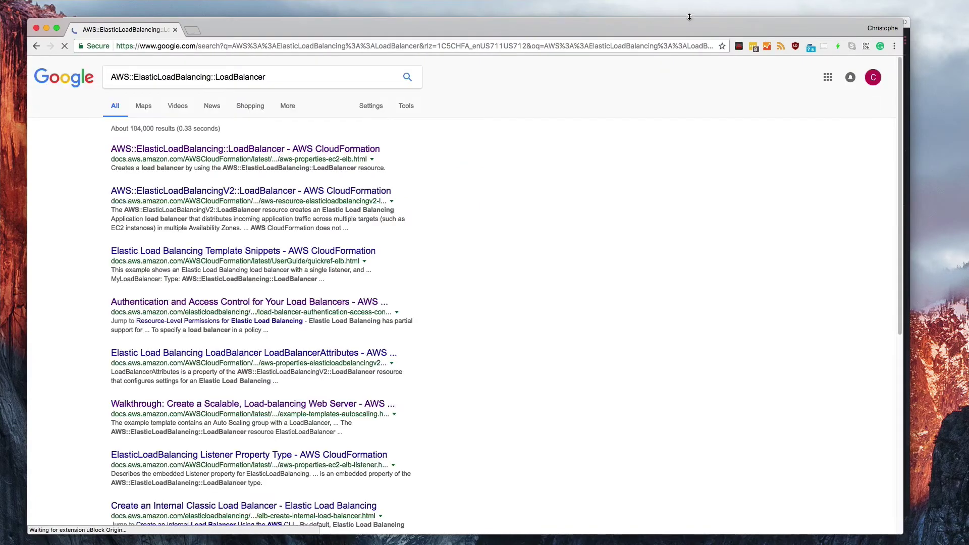
drag(686, 26, 689, 17)
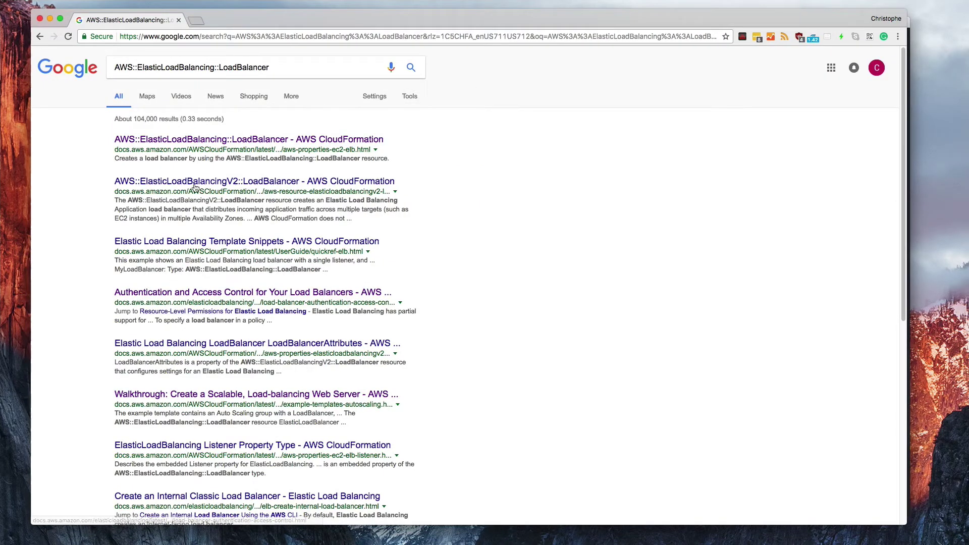
click(227, 144)
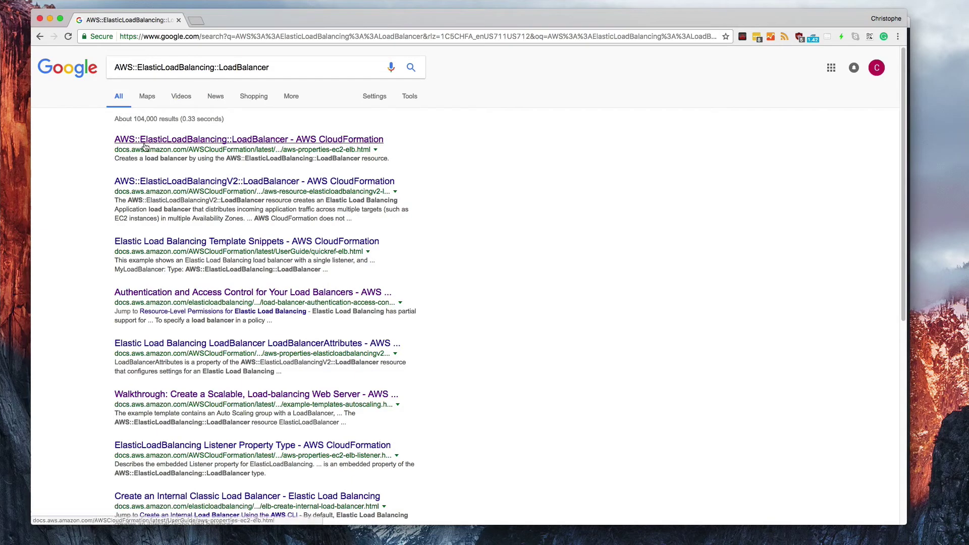
Step: Open the AWS::ElasticLoadBalancing::LoadBalancer reference page and skim its JSON and YAML syntax blocks
click(145, 146)
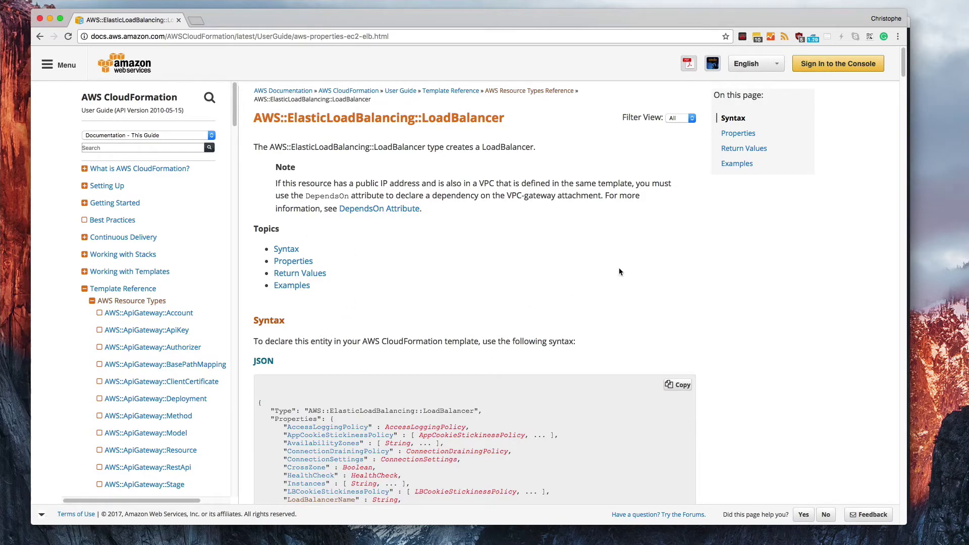
scroll(646, 278, down, 4)
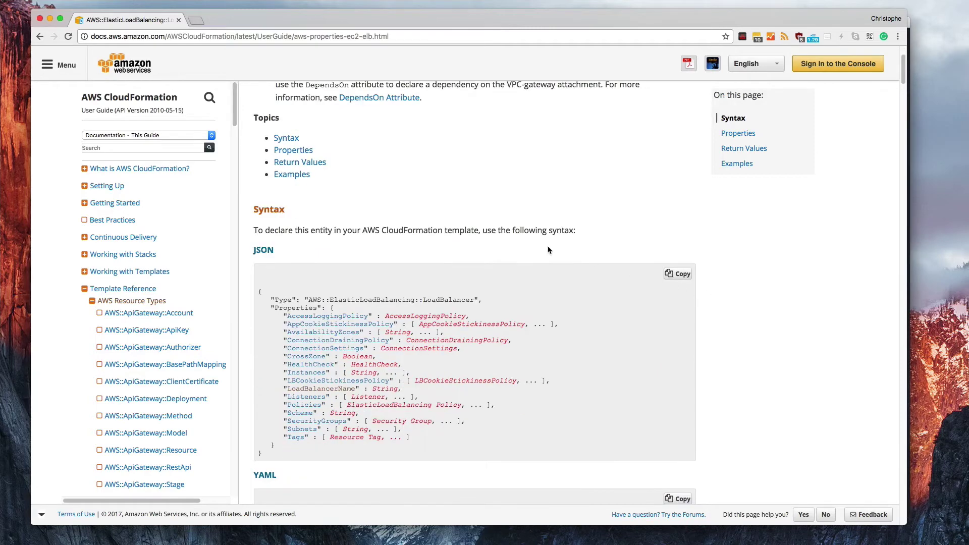
scroll(575, 301, down, 1)
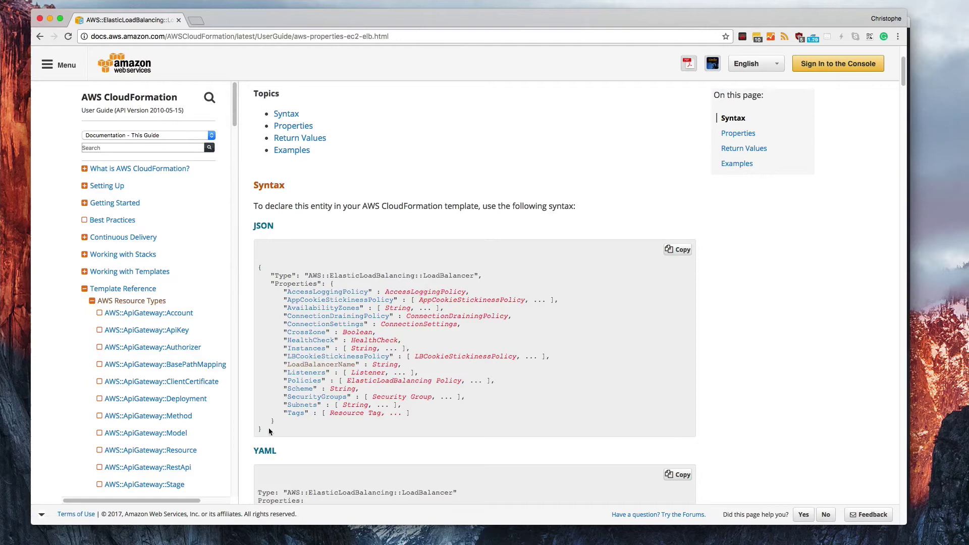
scroll(274, 431, down, 6)
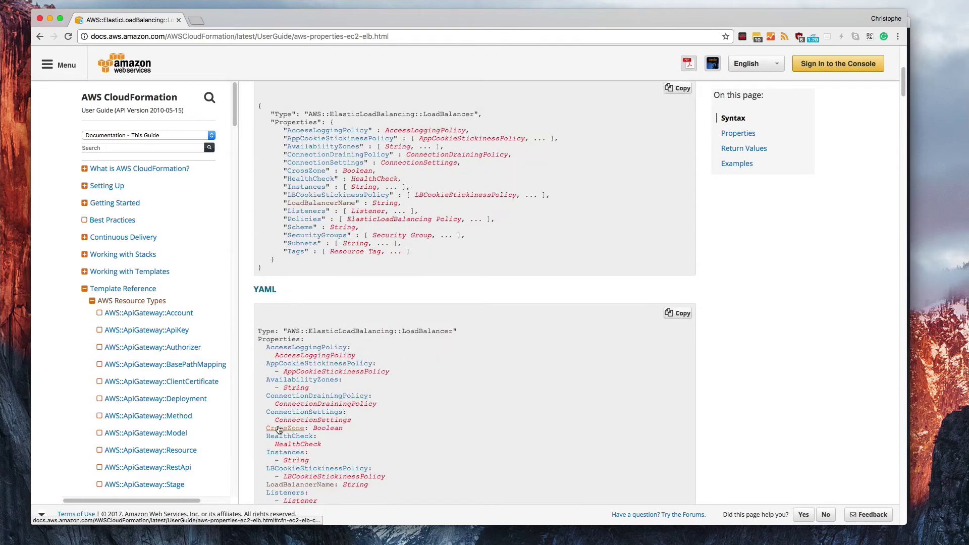
scroll(468, 401, down, 3)
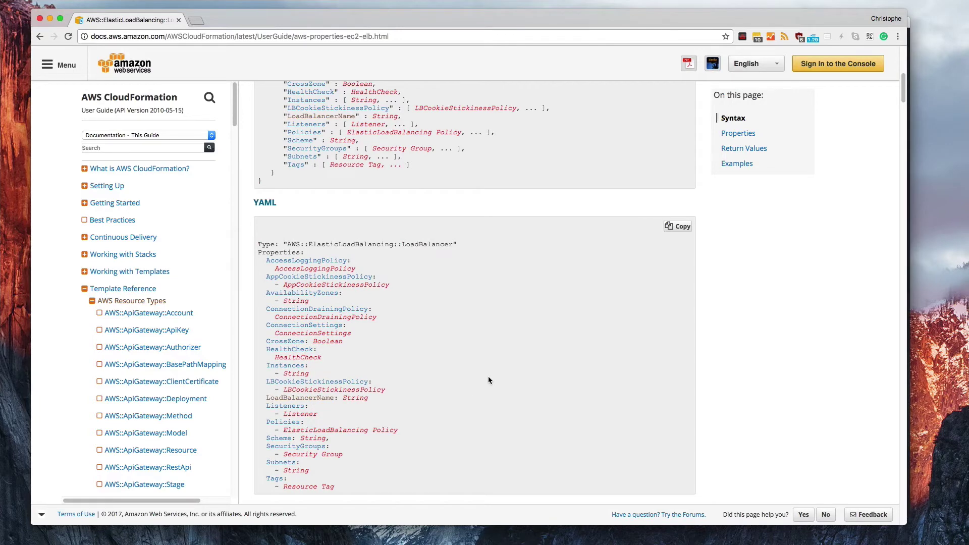
scroll(500, 364, up, 5)
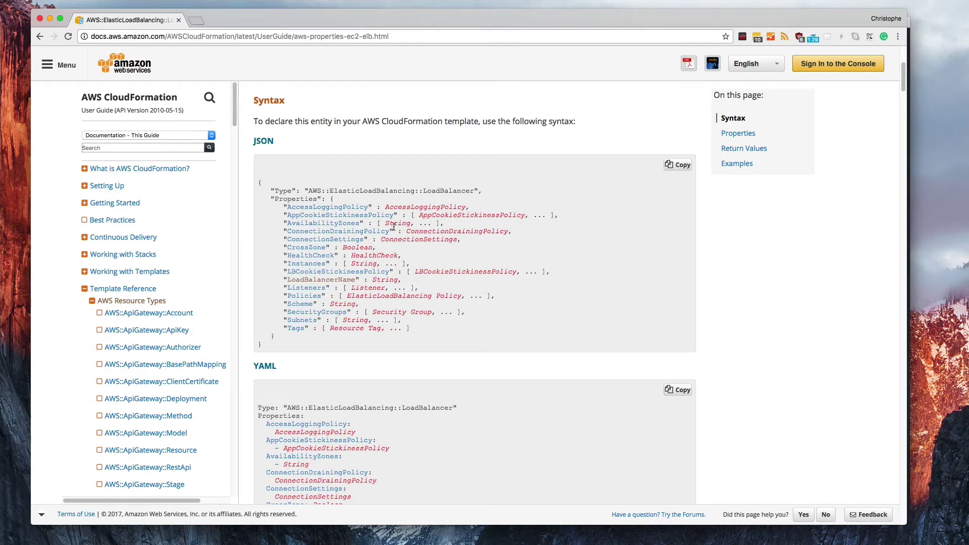
drag(384, 225, 447, 224)
Step: In the JSON syntax, highlight the AvailabilityZones list-of-strings type, CrossZone Boolean and HealthCheck type
click(422, 223)
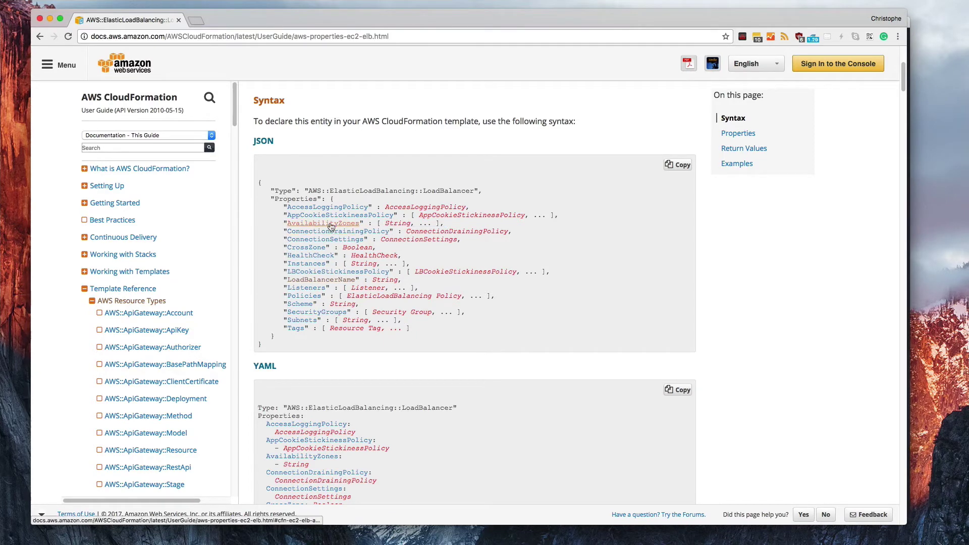
drag(422, 20, 589, 302)
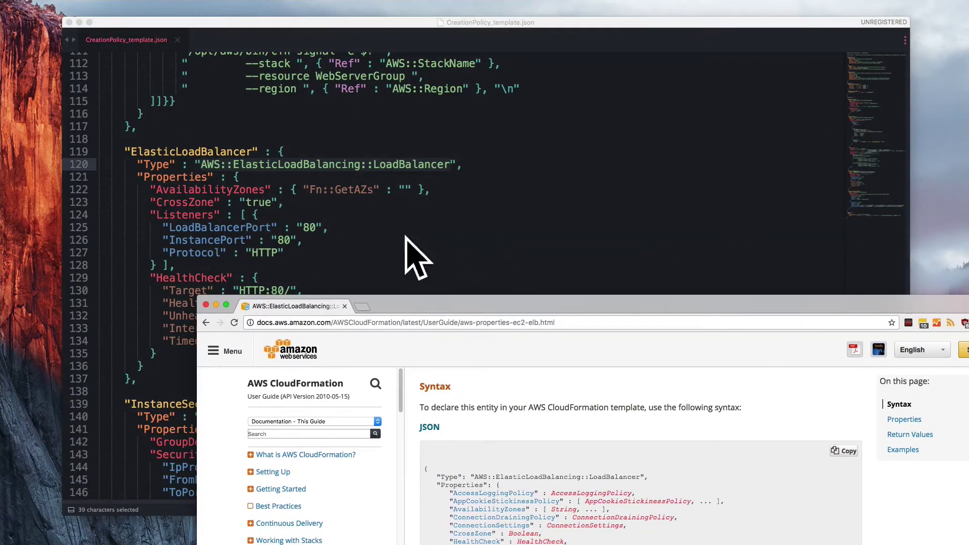
drag(473, 299, 320, 36)
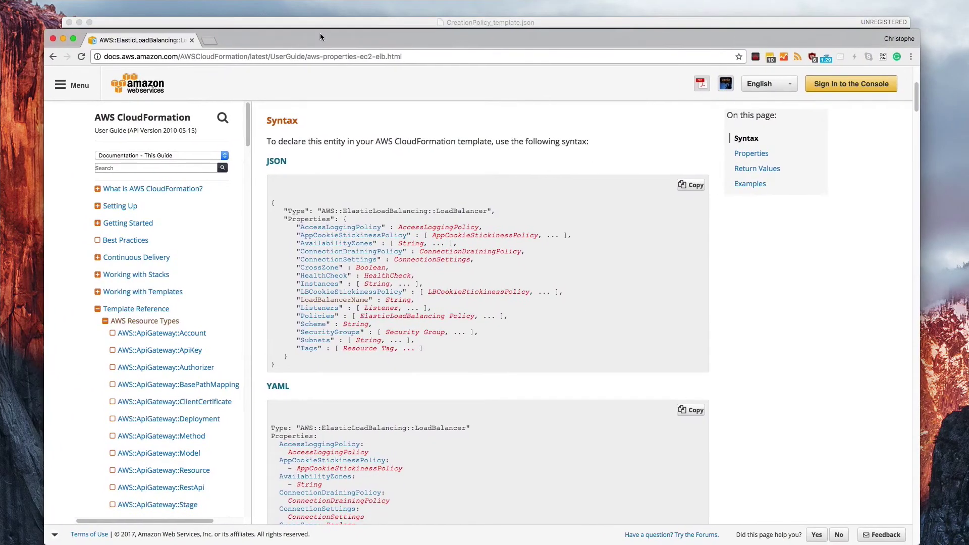
double_click(389, 252)
drag(390, 243, 475, 246)
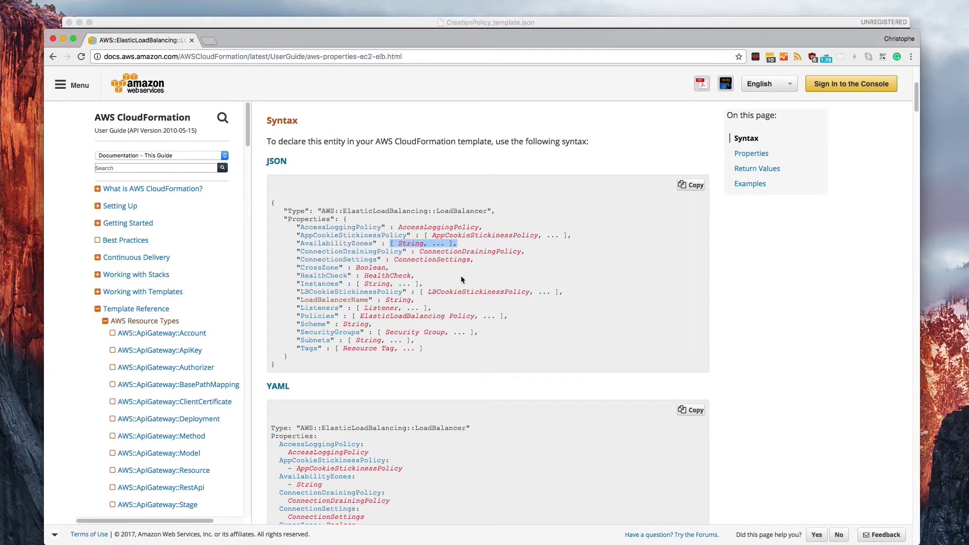
double_click(361, 267)
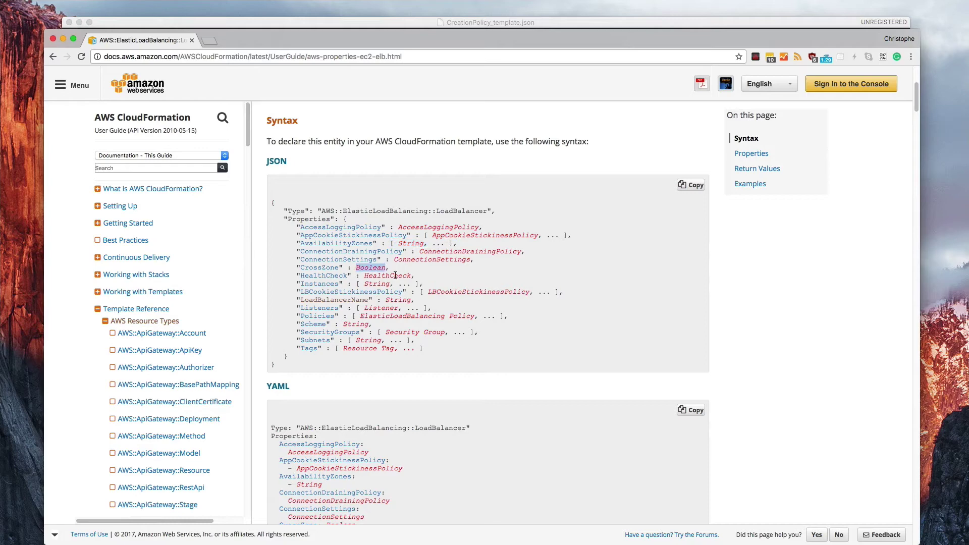
double_click(398, 275)
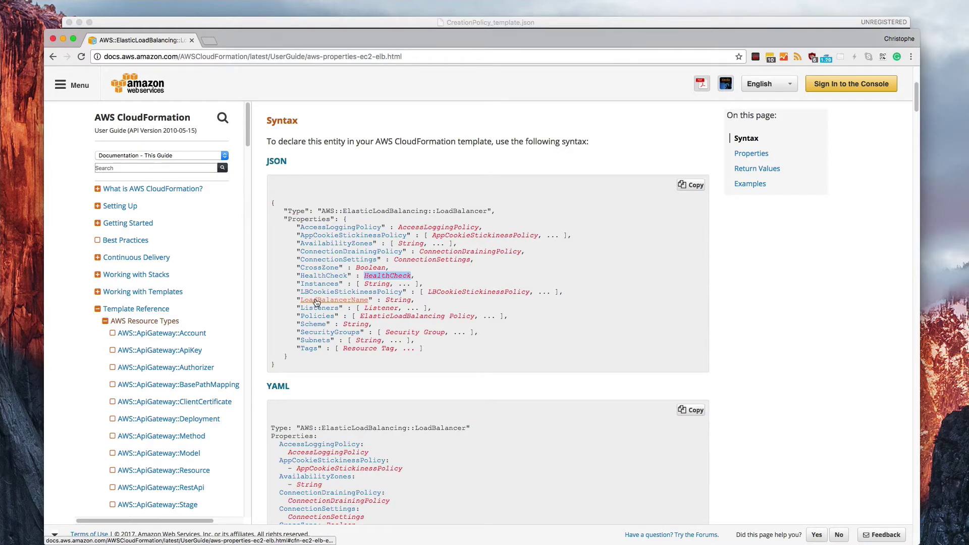
Step: Jump to the LoadBalancerName property and highlight its description and valid-values sentence
click(356, 304)
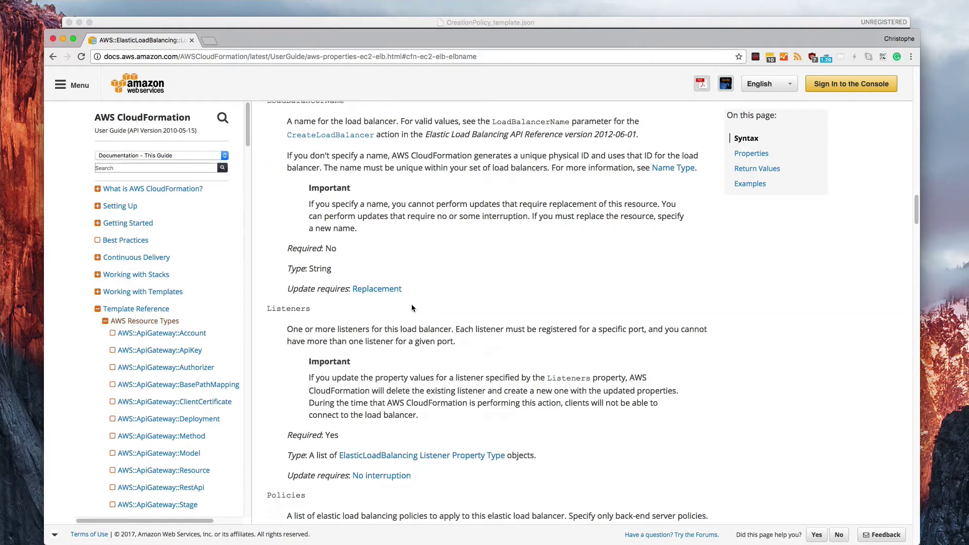
scroll(423, 301, up, 2)
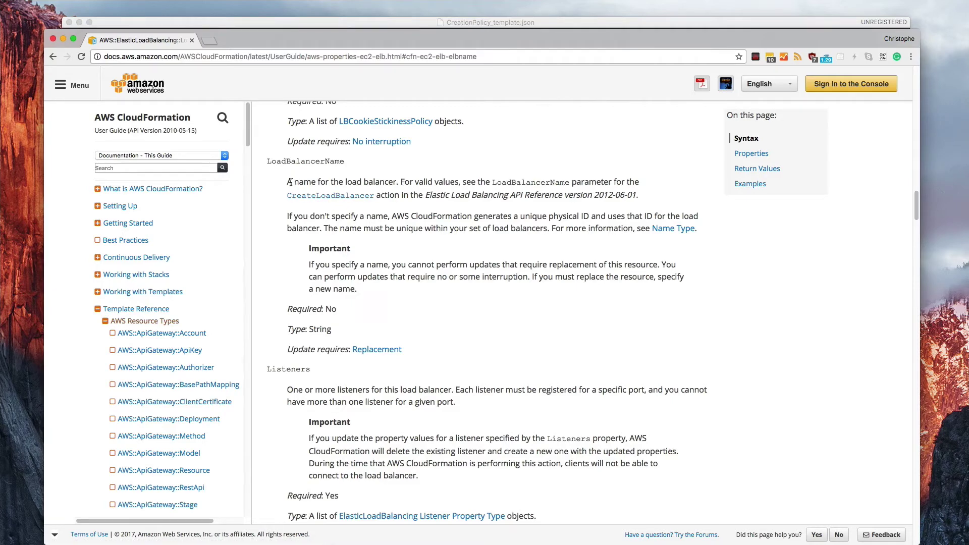
drag(291, 182, 401, 182)
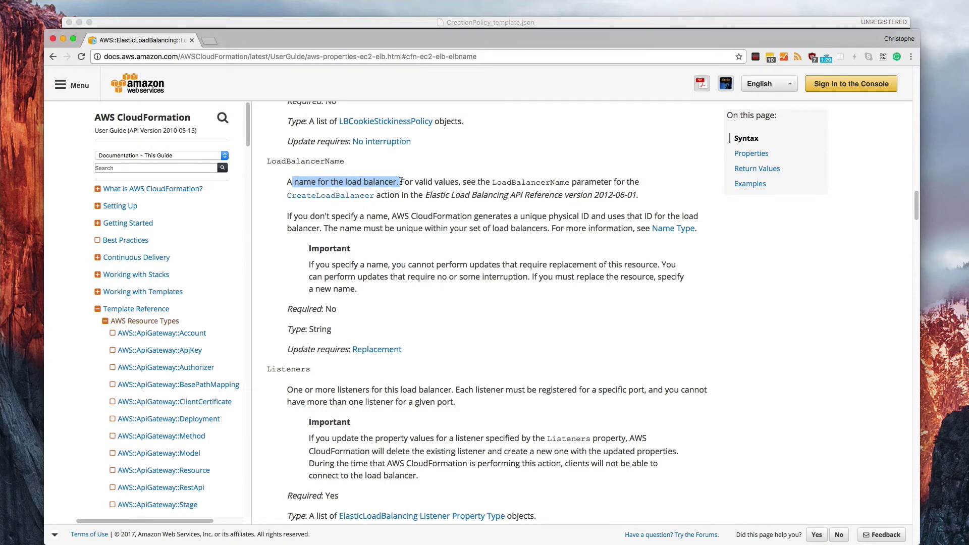
drag(401, 182, 564, 184)
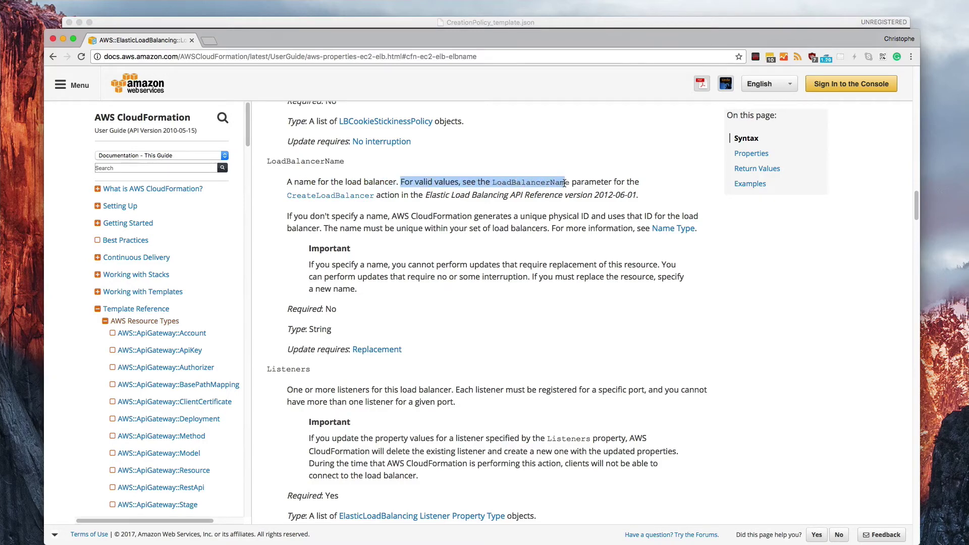
click(520, 181)
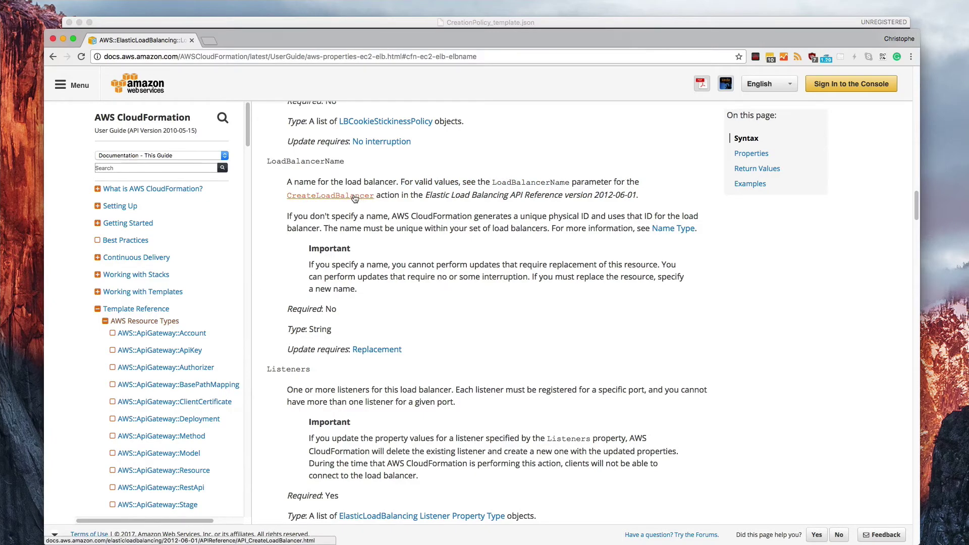
Step: Open the CreateLoadBalancer API reference in a new tab, skim it, then return to the first tab
super+click(324, 198)
click(238, 40)
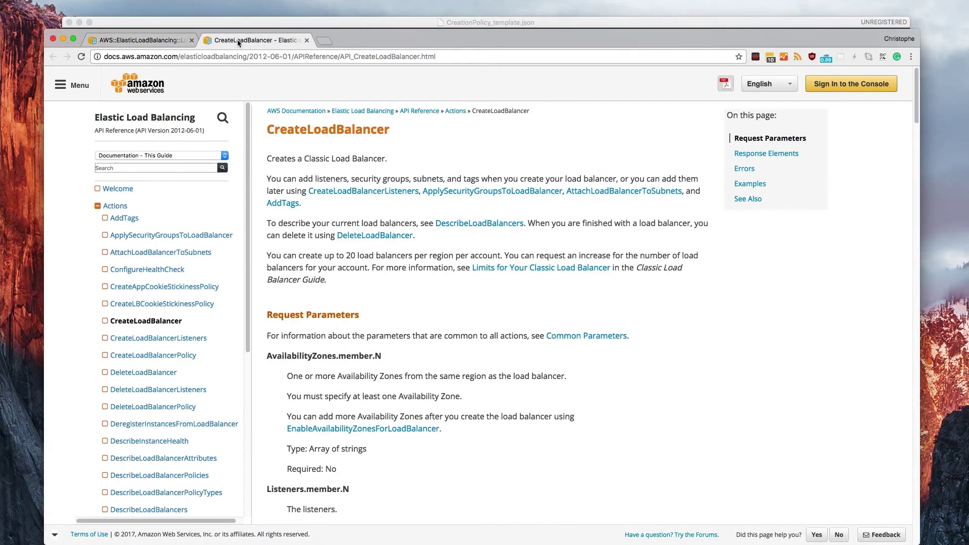
scroll(417, 328, down, 13)
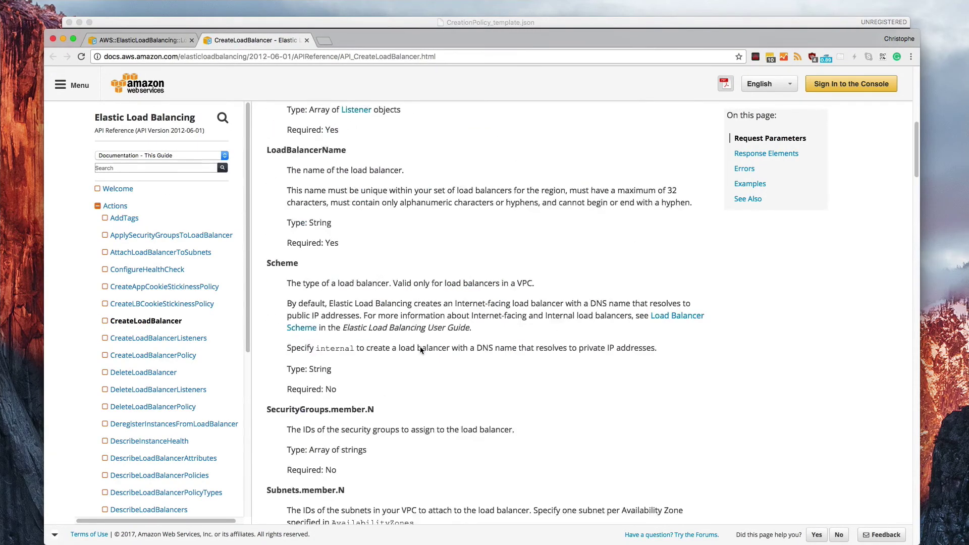
scroll(451, 352, down, 15)
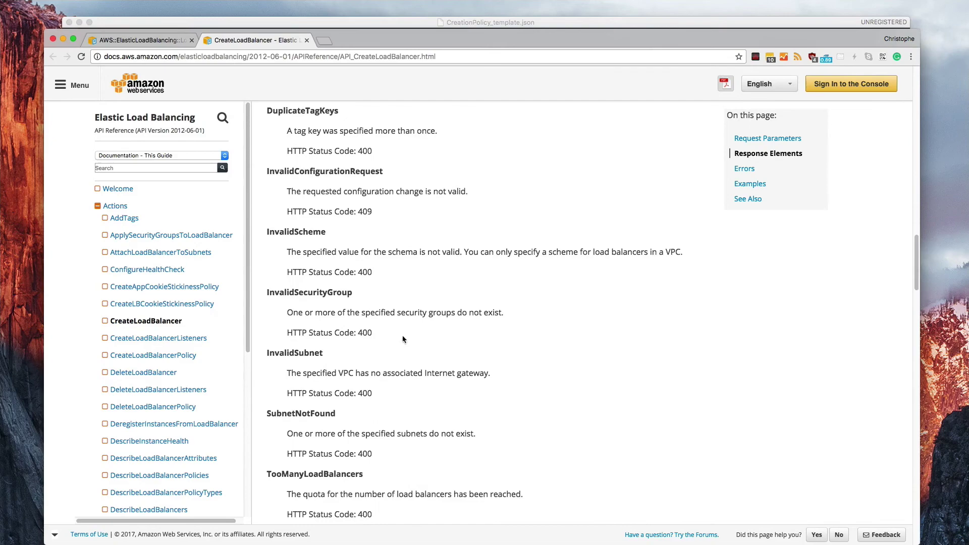
scroll(392, 316, up, 4)
scroll(393, 316, down, 20)
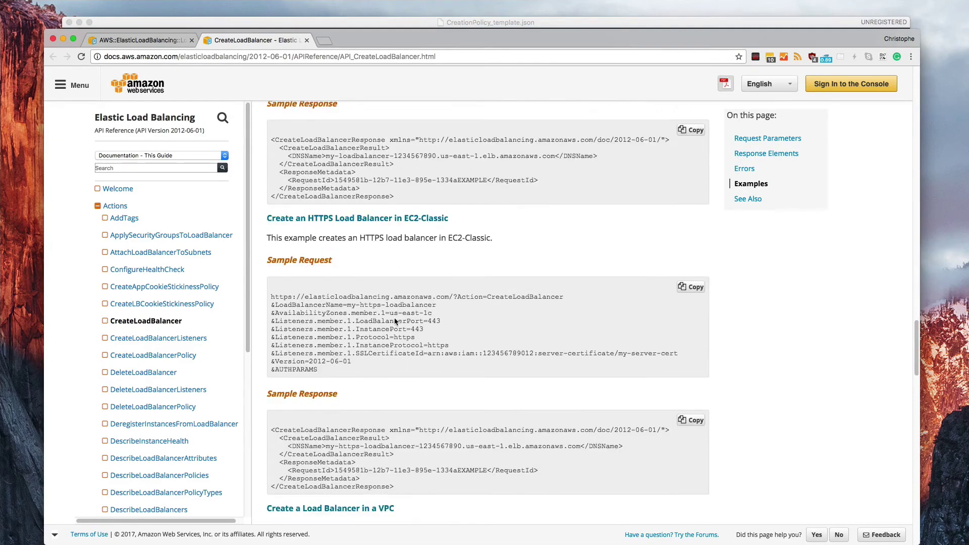
click(153, 41)
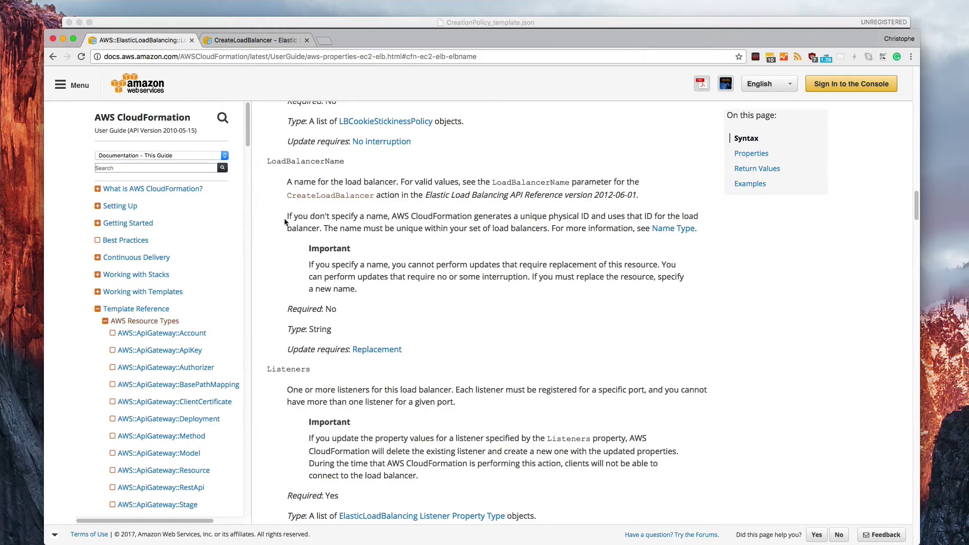
Step: Highlight the LoadBalancerName notes on unnamed load balancers, physical ID and unique names
drag(287, 216, 671, 218)
click(575, 217)
drag(549, 217, 593, 213)
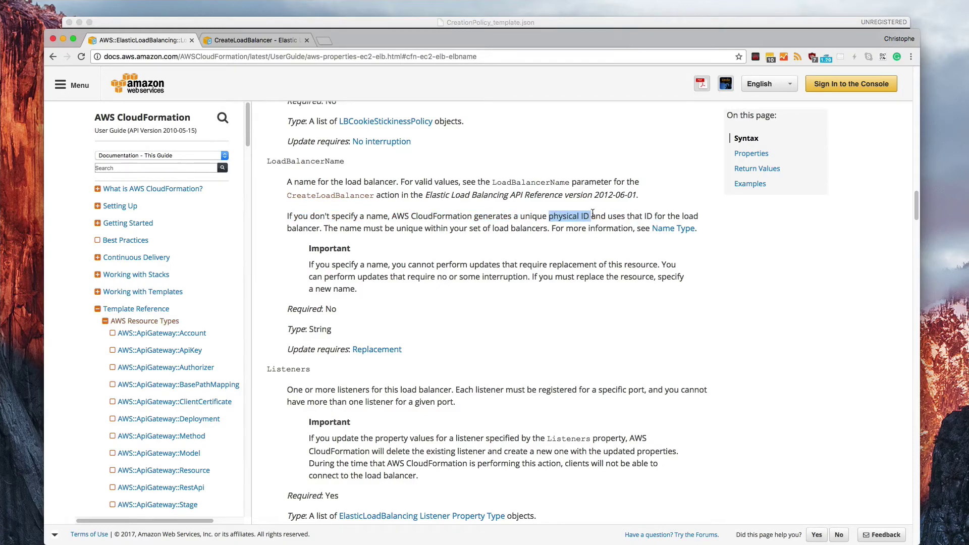
drag(341, 228, 554, 230)
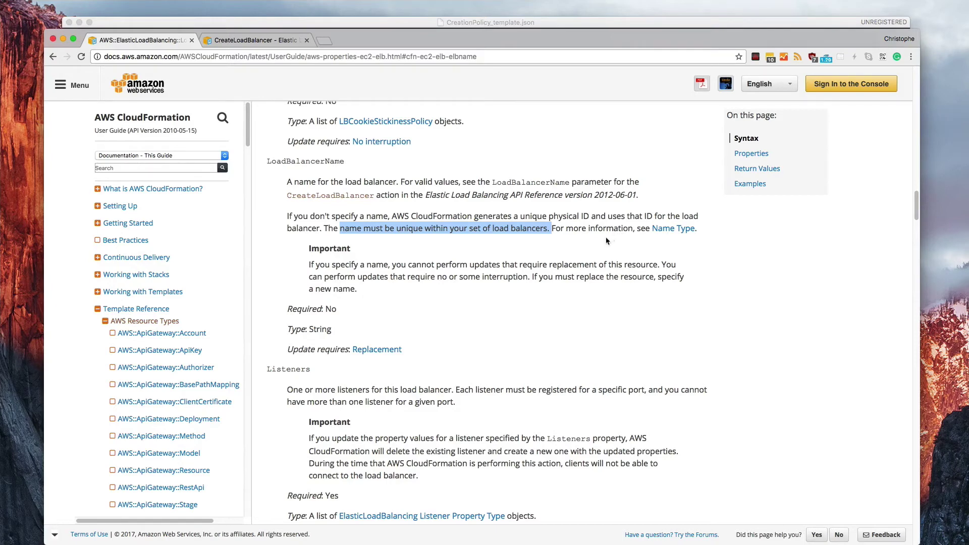
click(606, 235)
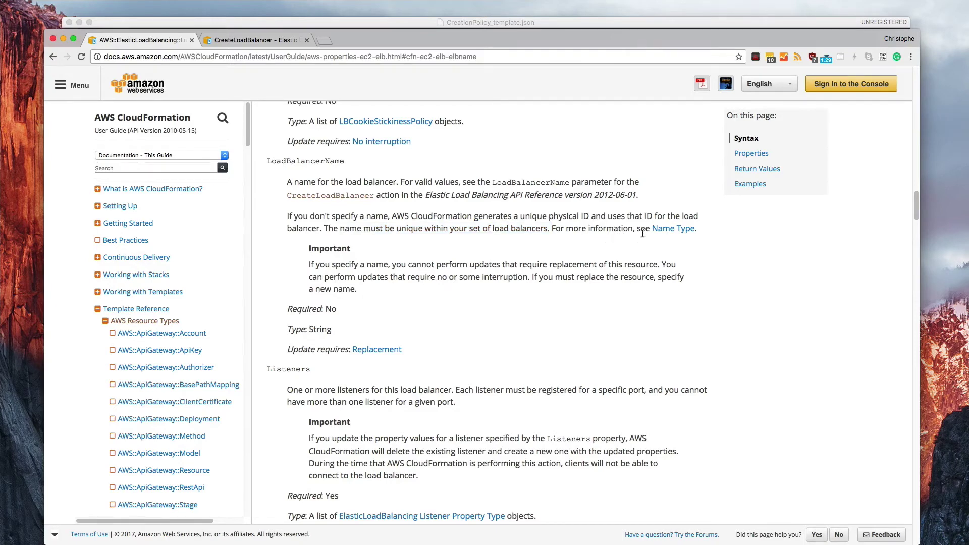
Step: Open the Name Type reference in another tab and highlight the Important note, 'Required: No' and 'Type: String'
super+click(670, 229)
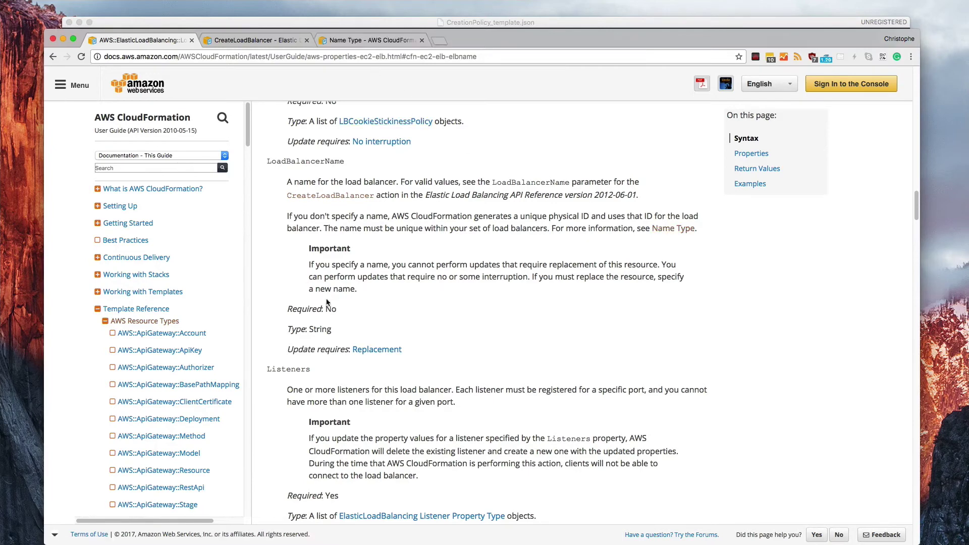
drag(306, 264, 368, 289)
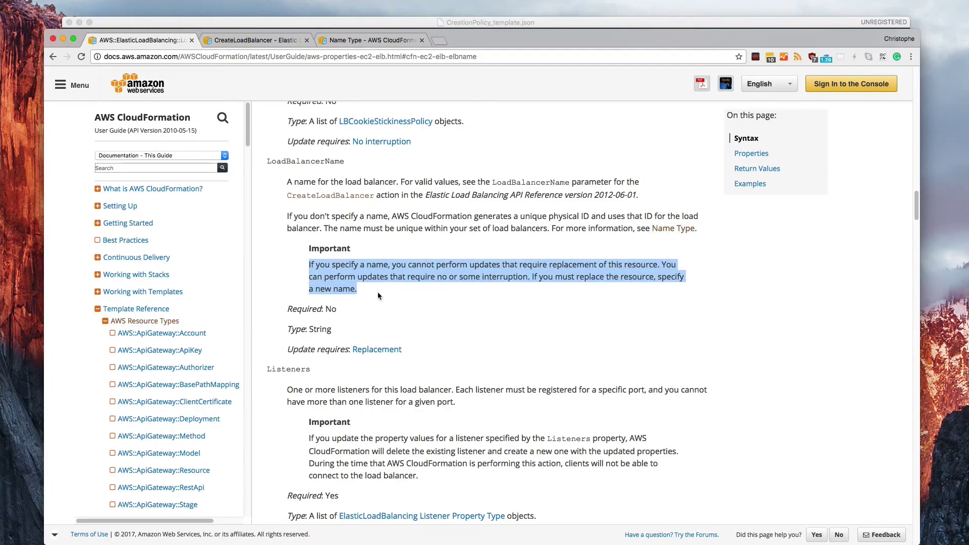
click(380, 297)
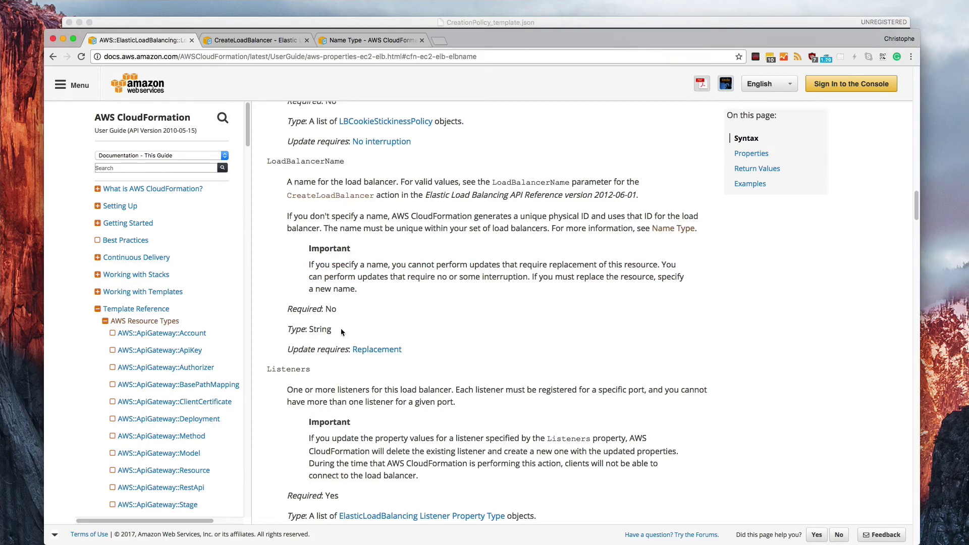
drag(288, 310, 349, 313)
drag(337, 330, 352, 349)
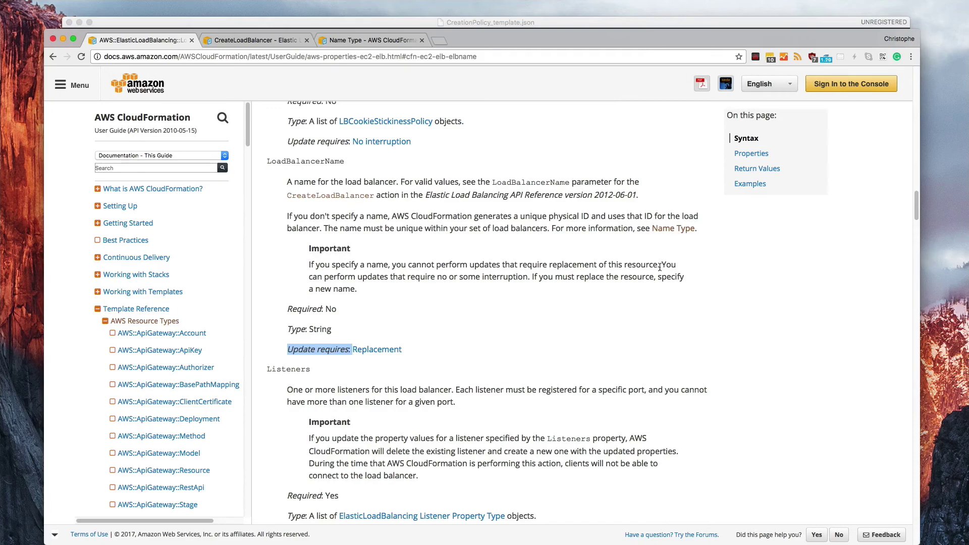
Step: Highlight the Ref return value and GetAtt, then reach the JSON example with health check and access logs
scroll(659, 267, down, 15)
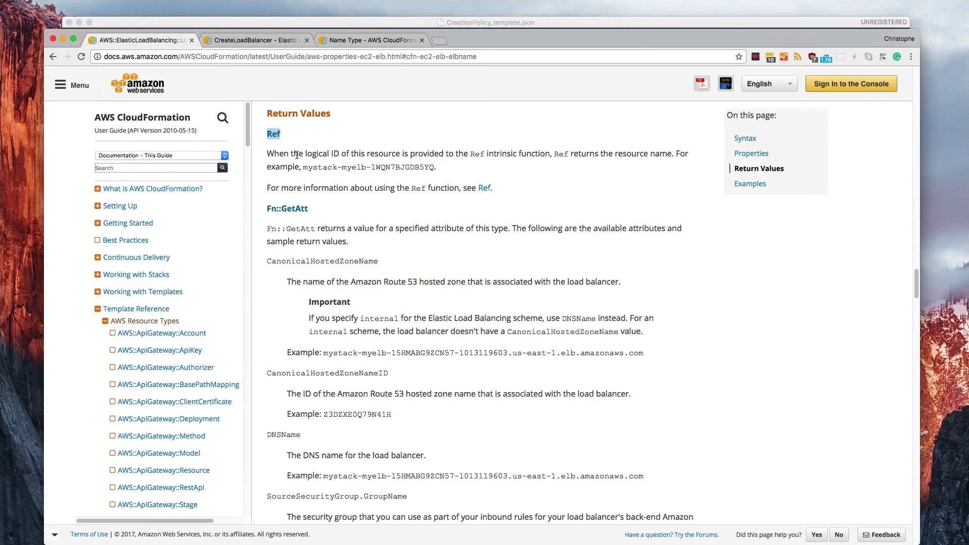
drag(280, 153, 413, 207)
scroll(413, 207, down, 1)
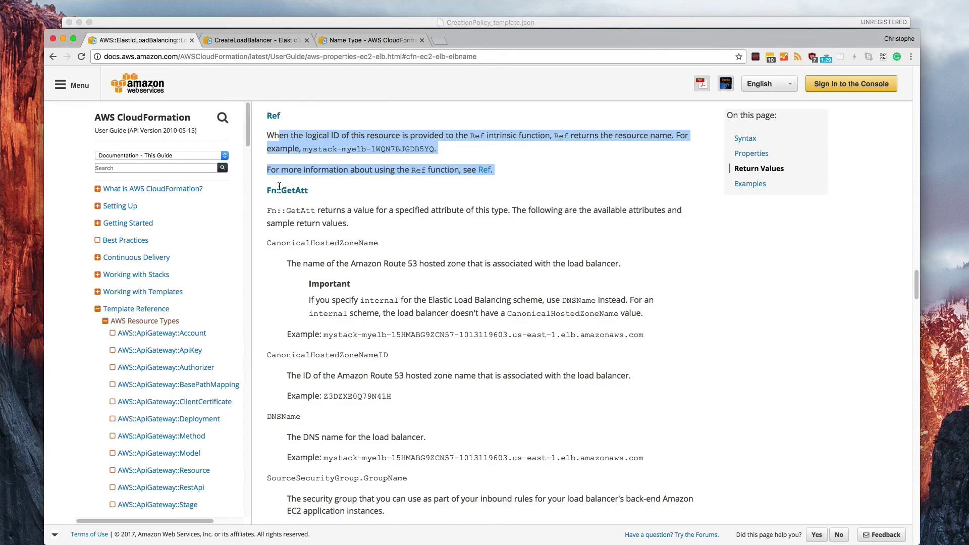
double_click(303, 190)
scroll(341, 239, down, 2)
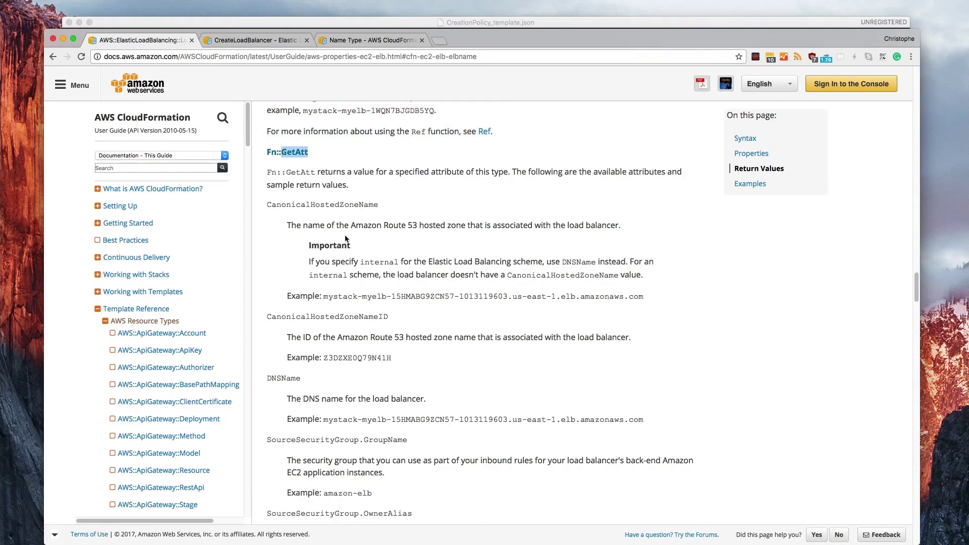
scroll(392, 395, down, 4)
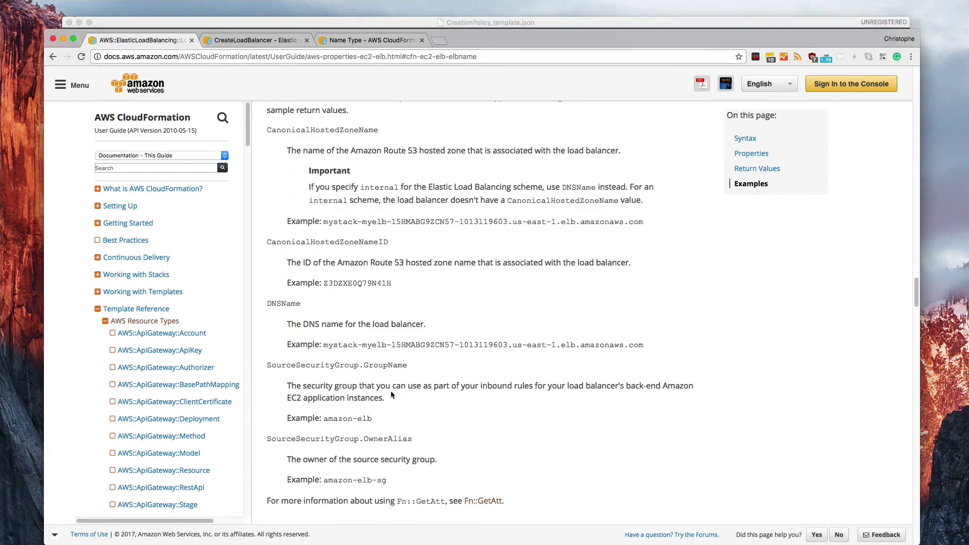
scroll(391, 395, down, 12)
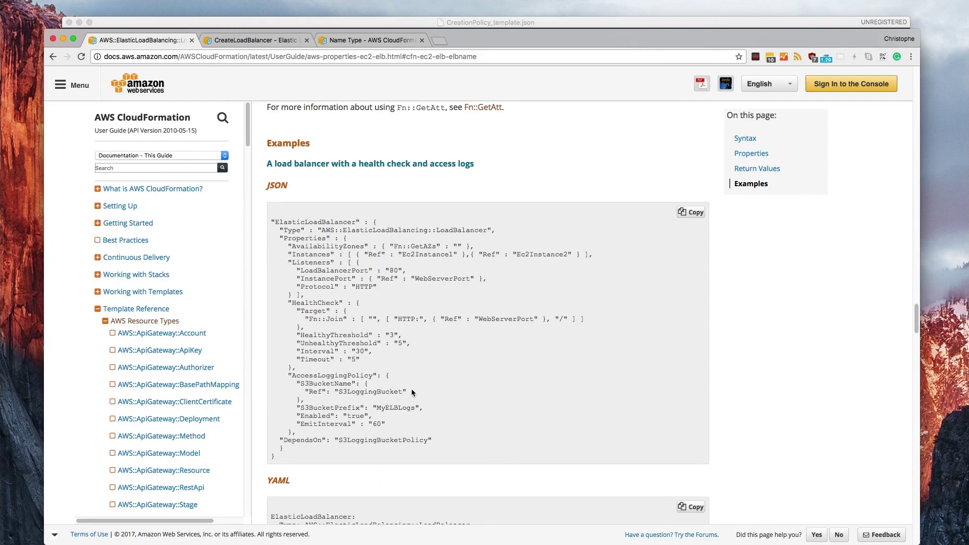
scroll(412, 393, down, 2)
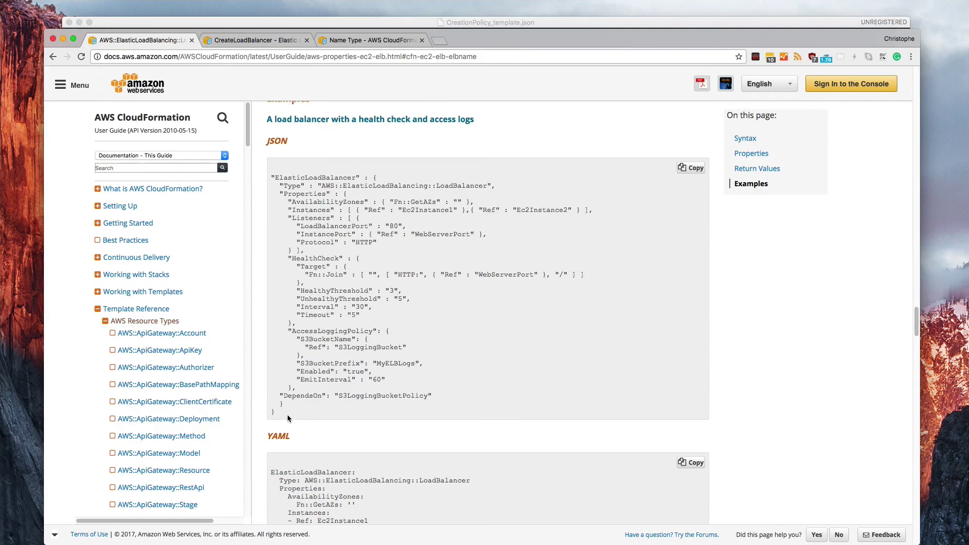
drag(286, 414, 269, 179)
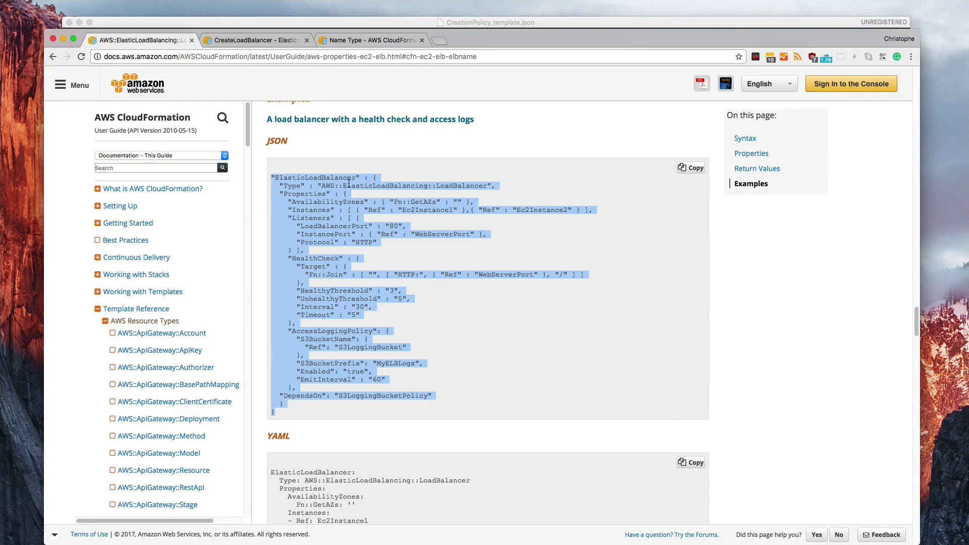
click(443, 288)
triple_click(361, 242)
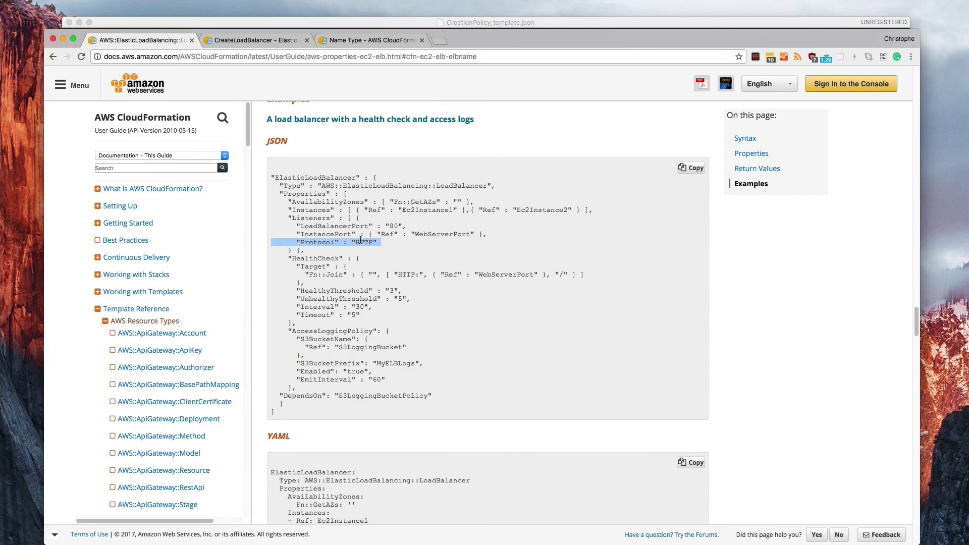
click(351, 254)
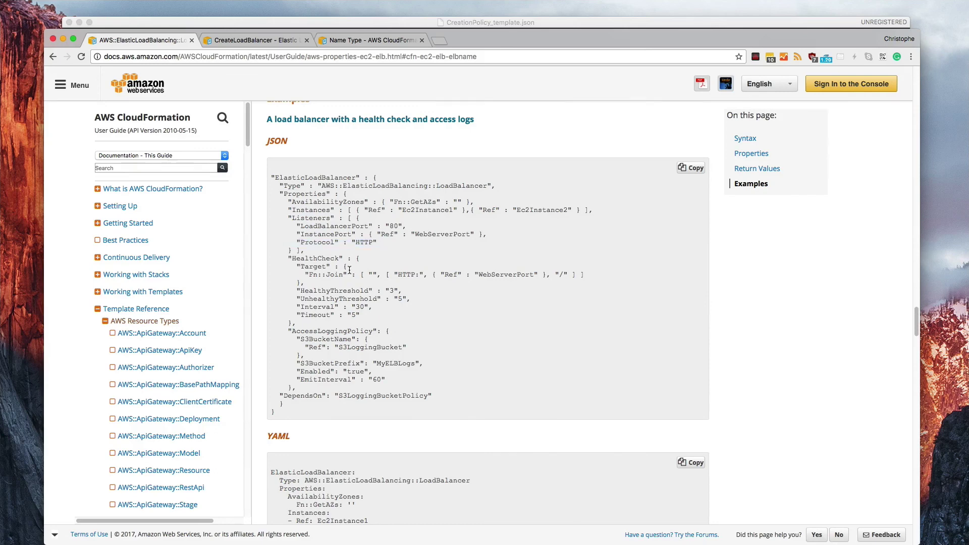